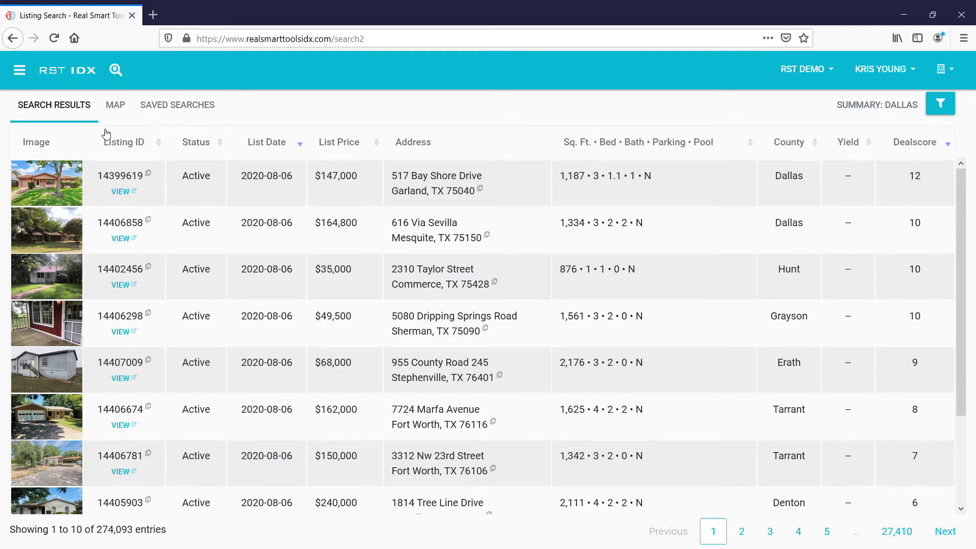
pyautogui.click(79, 74)
pyautogui.doubleClick(349, 176)
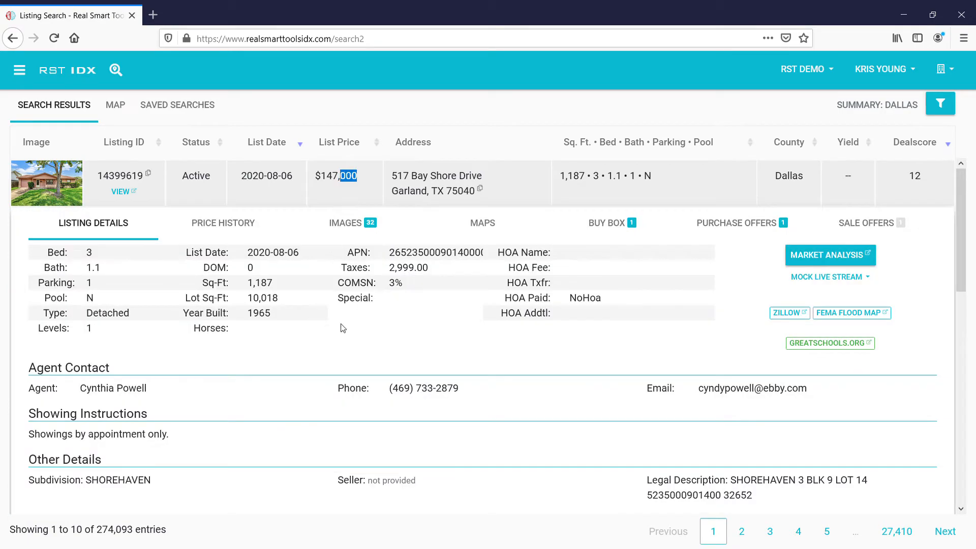
pyautogui.scroll(-5, 345, 394)
pyautogui.scroll(5, 345, 394)
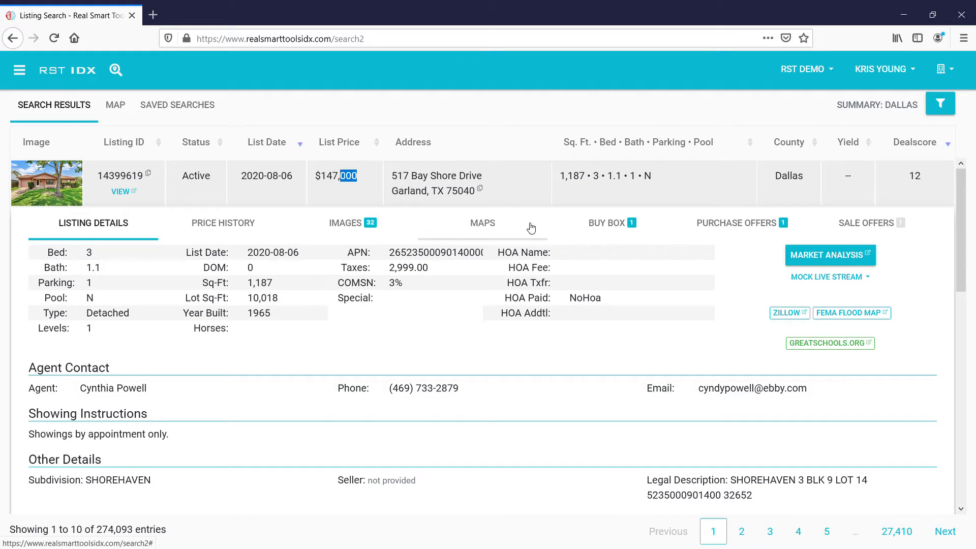
pyautogui.click(612, 227)
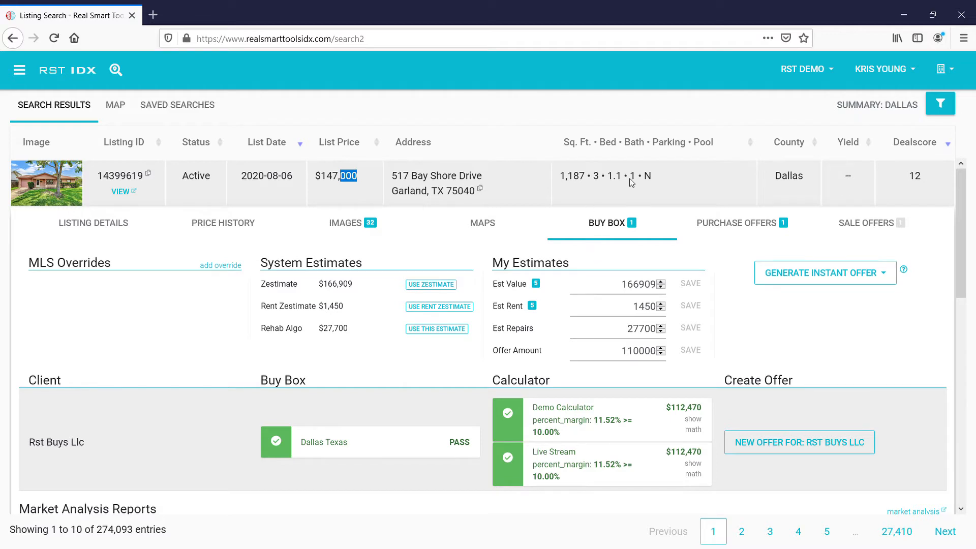
# Step: Re-expand the listing, check its Purchase Offers, then return to the Buy Box estimates
pyautogui.click(716, 184)
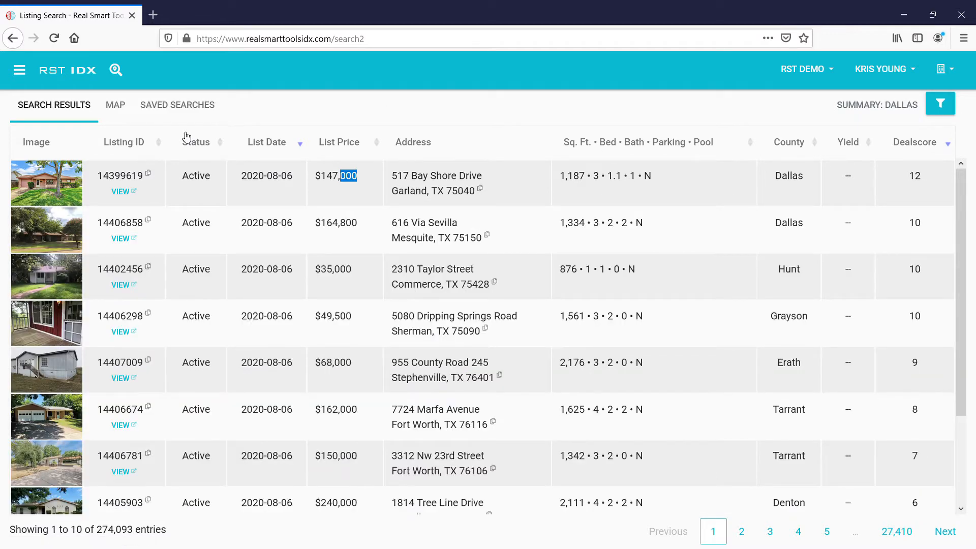
pyautogui.click(676, 185)
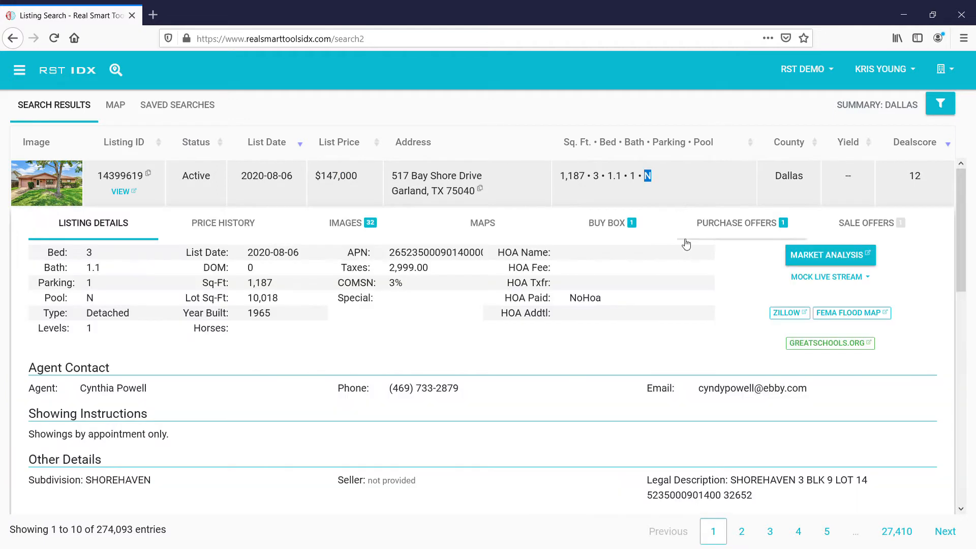
pyautogui.click(751, 222)
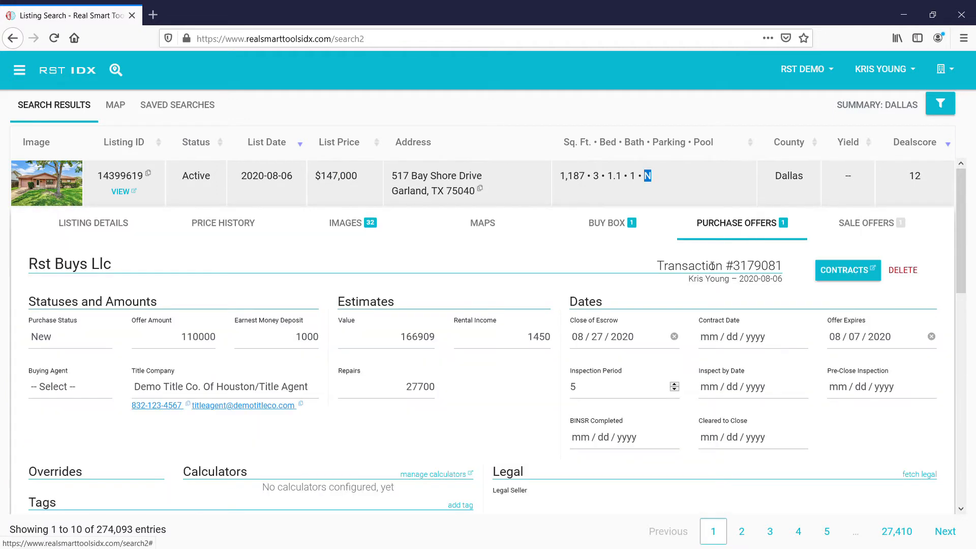
pyautogui.click(606, 225)
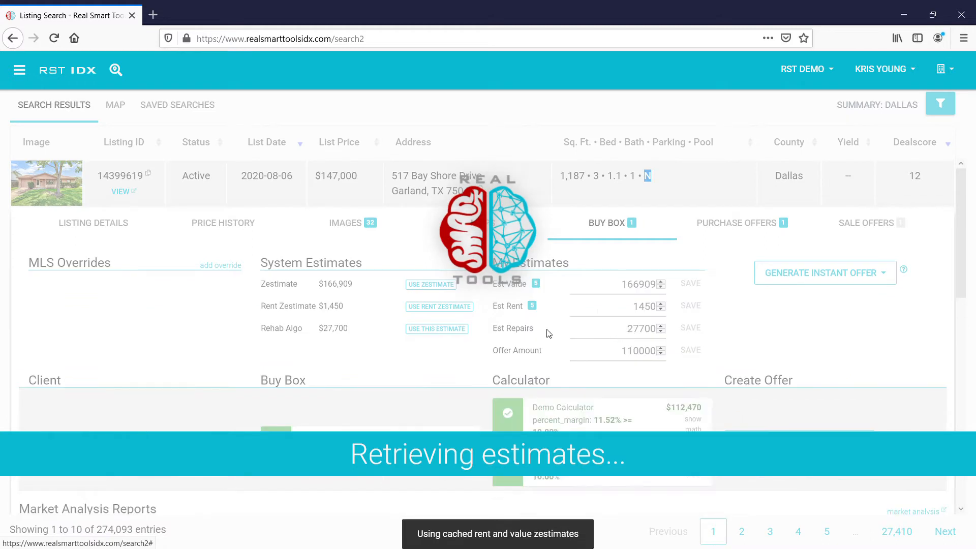
# Step: Generate a $110,000 instant offer from the Demo Offer Automation and review the drafted email
pyautogui.click(883, 277)
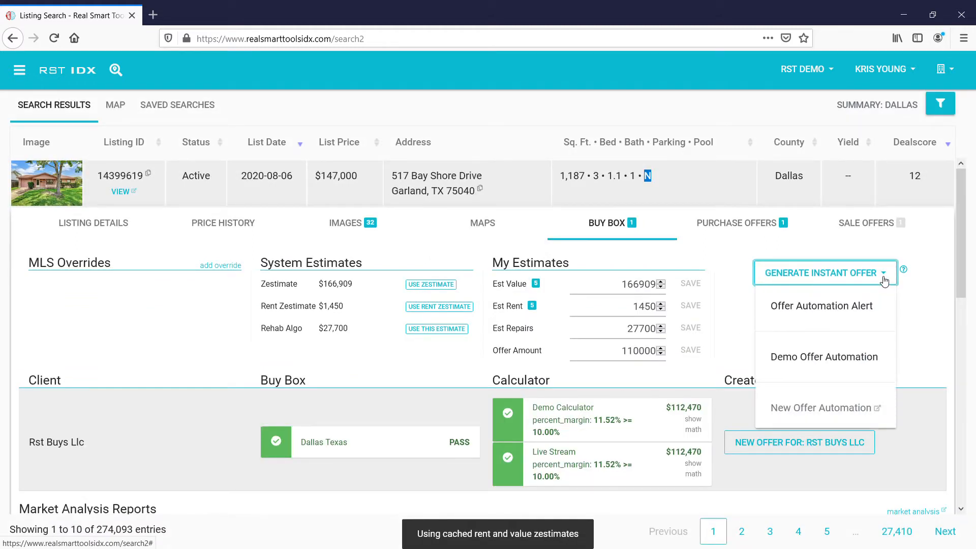
pyautogui.click(835, 360)
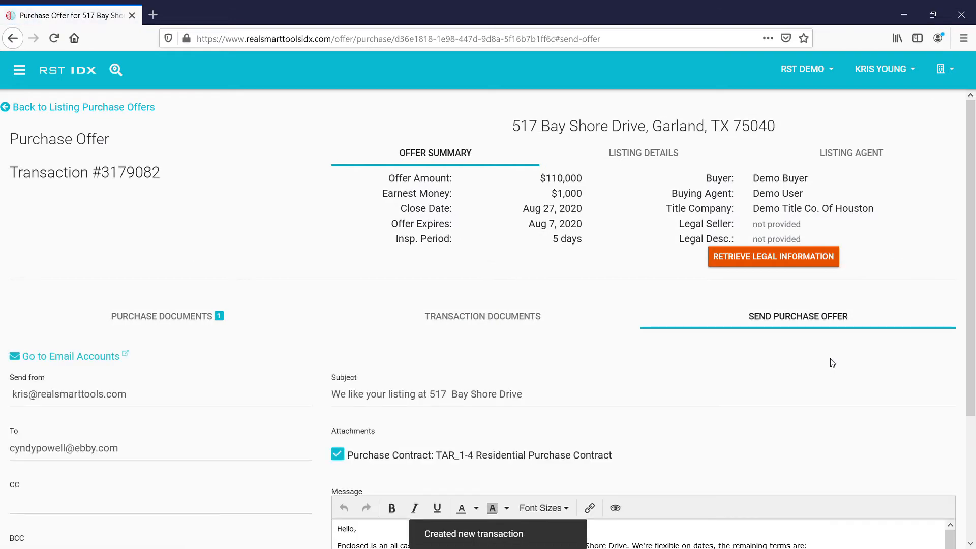
pyautogui.scroll(-3, 832, 363)
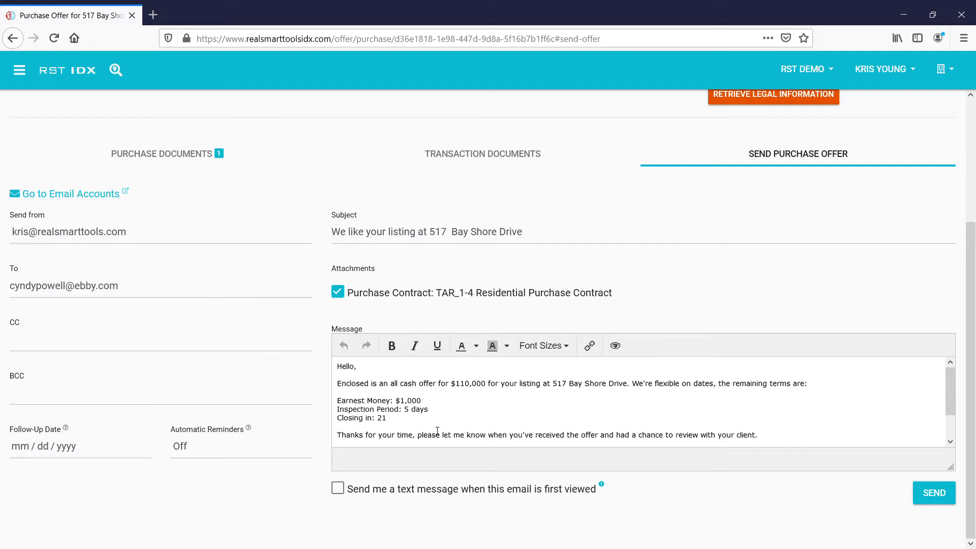
pyautogui.scroll(-2, 498, 429)
pyautogui.scroll(2, 499, 429)
# Step: Review the Purchase Documents and Transaction Documents, then return to Send Purchase Offer
pyautogui.click(161, 155)
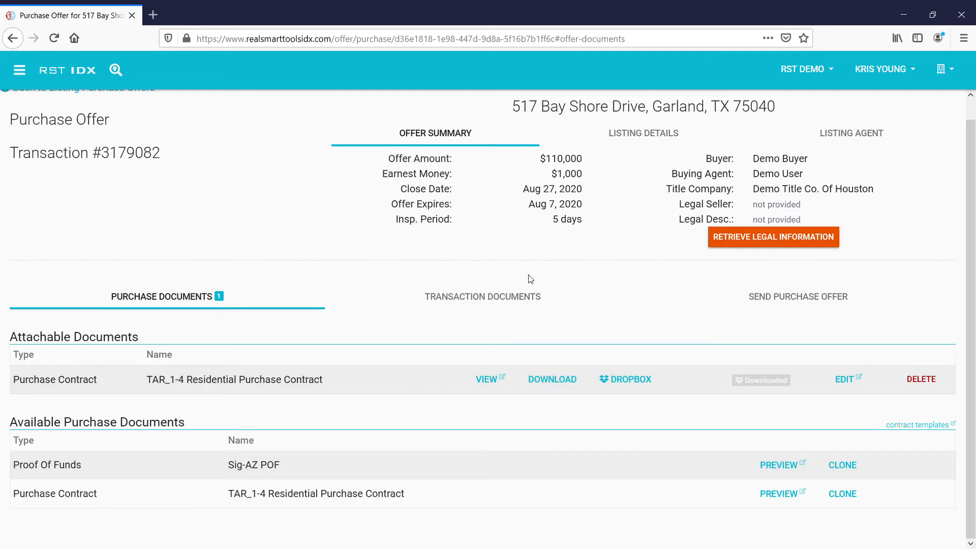
pyautogui.click(490, 296)
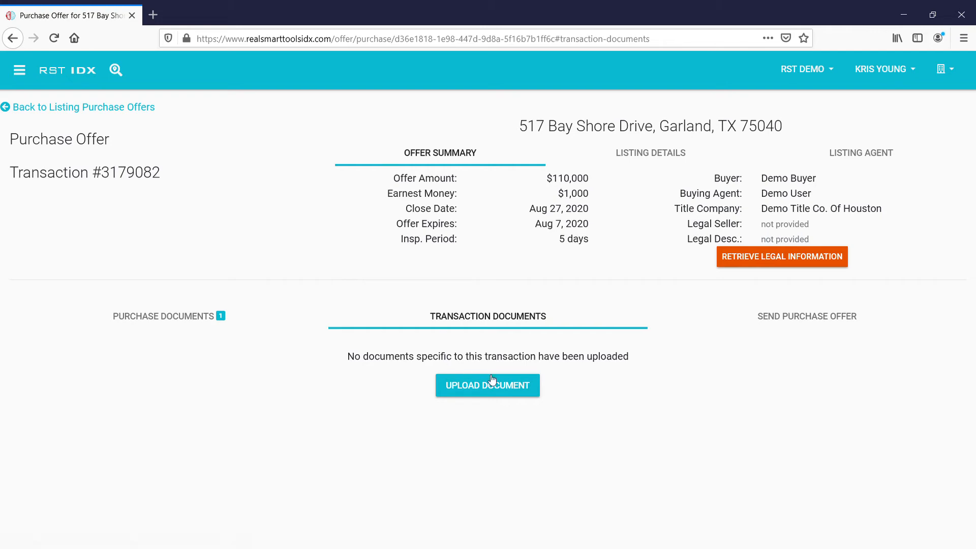
pyautogui.click(782, 320)
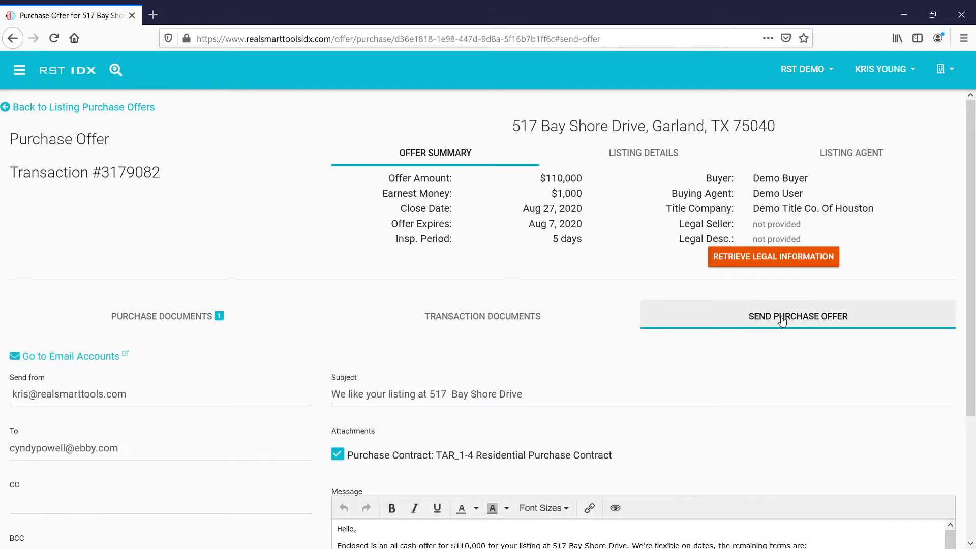
pyautogui.scroll(-3, 649, 327)
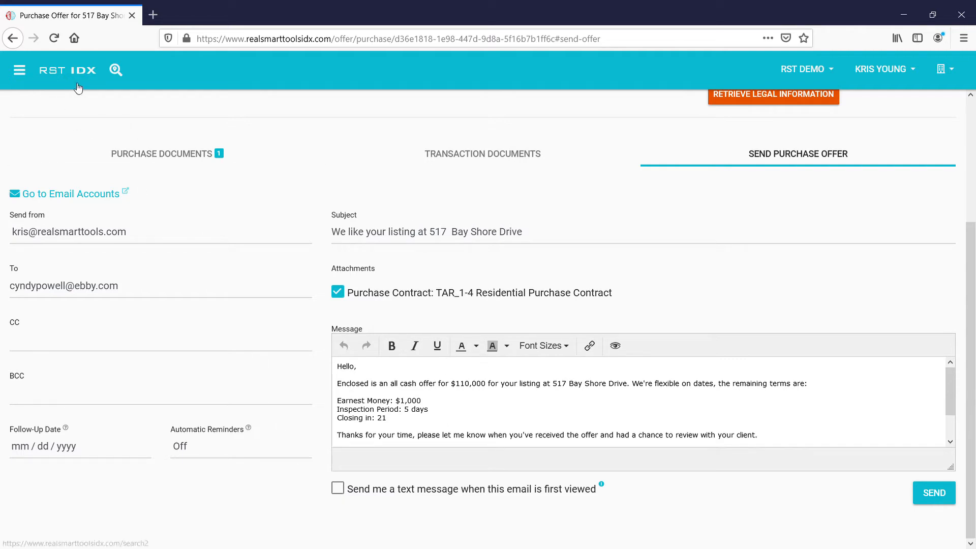
# Step: Go to Configuration > Offer Automation and briefly open the Demo Offer Automation
pyautogui.click(19, 73)
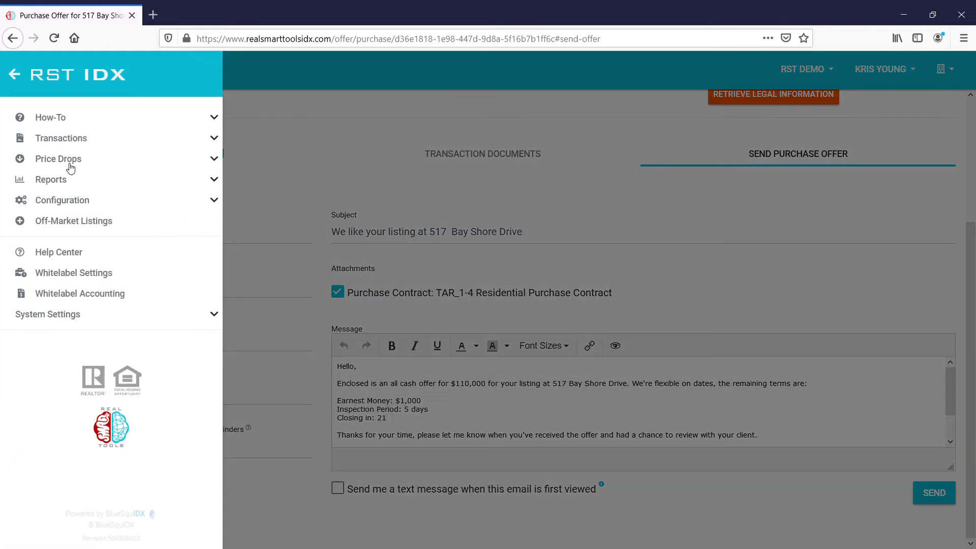
pyautogui.click(75, 203)
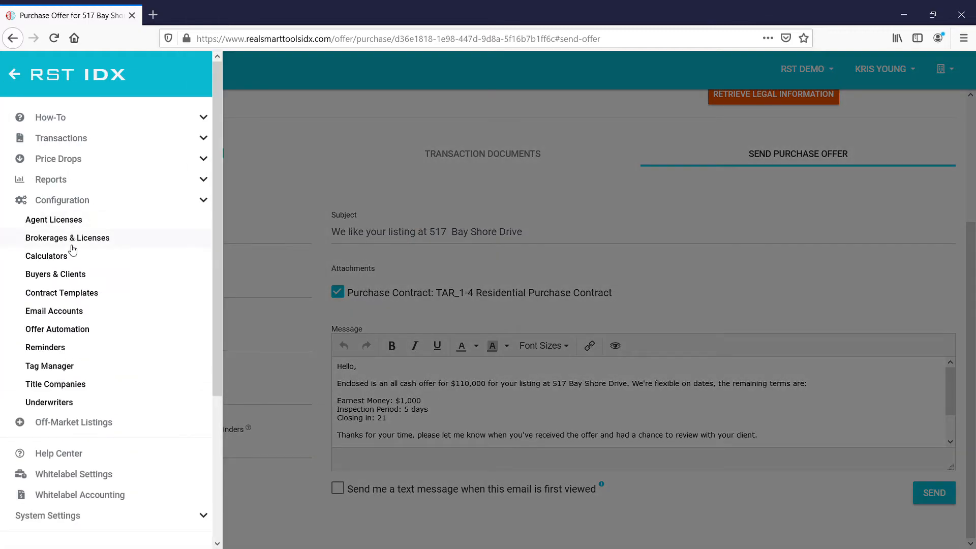
pyautogui.click(74, 333)
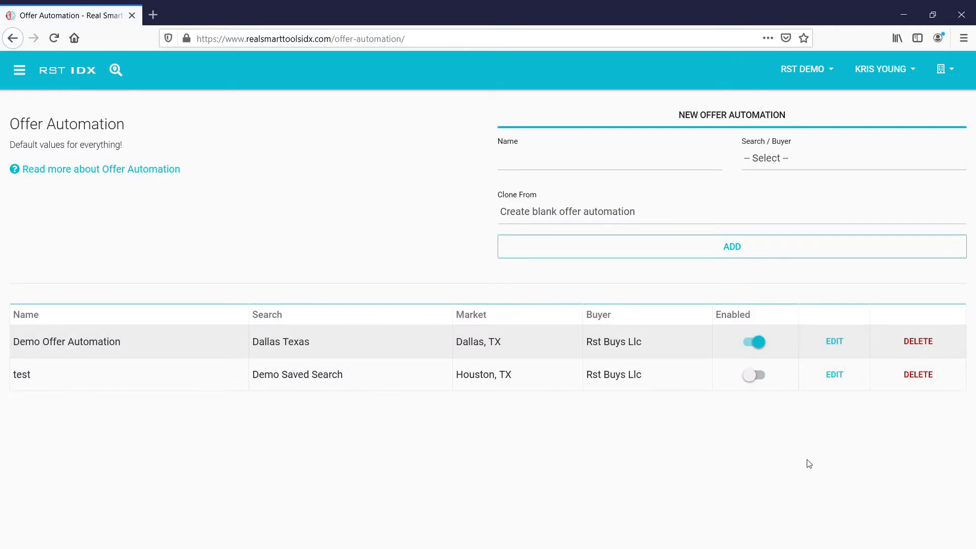
pyautogui.click(838, 349)
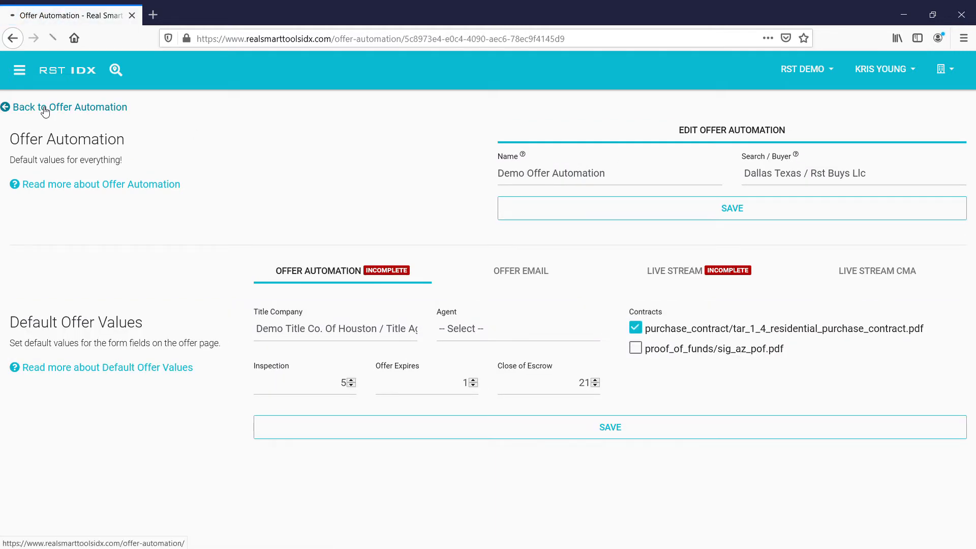
pyautogui.click(47, 109)
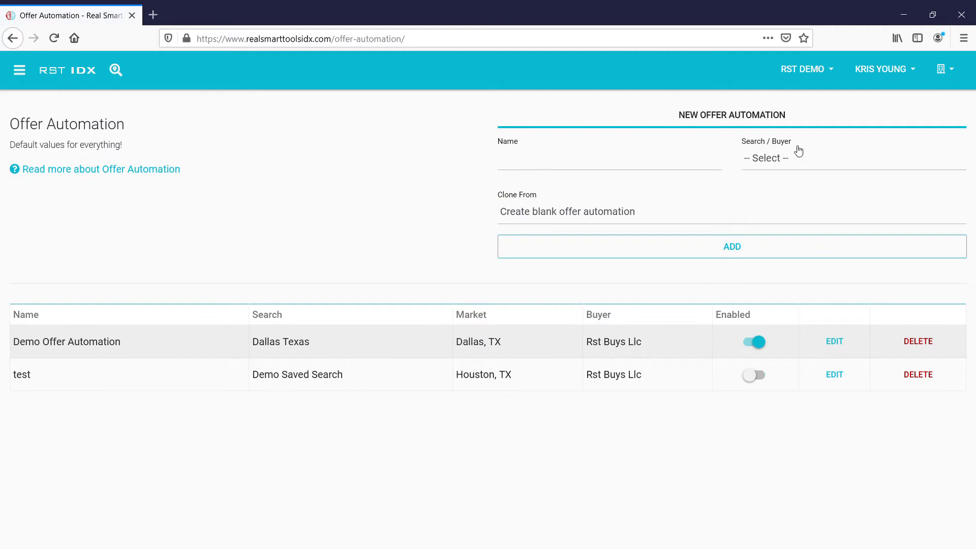
# Step: Browse the search and buyer choice for a new automation, then edit Demo Offer Automation
pyautogui.click(810, 164)
pyautogui.click(429, 187)
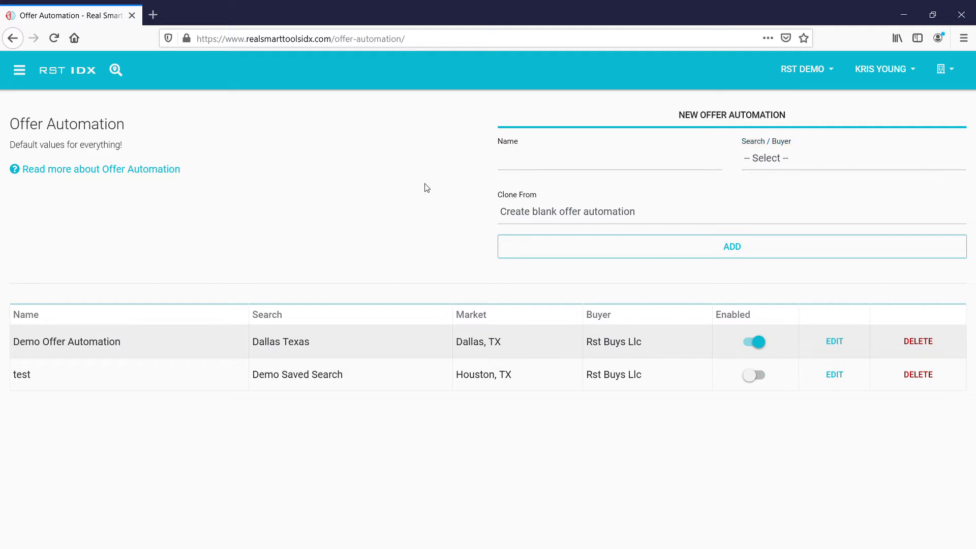
pyautogui.click(799, 166)
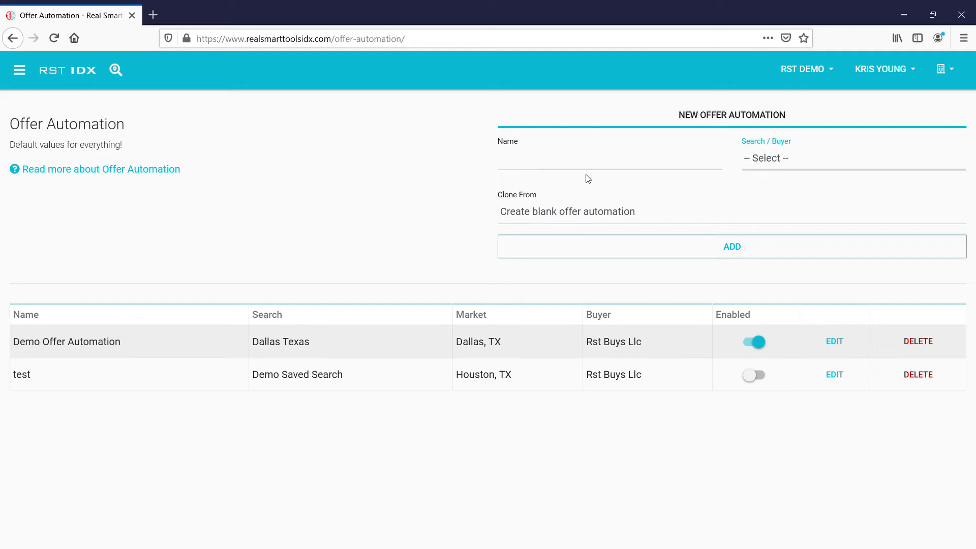
pyautogui.click(419, 198)
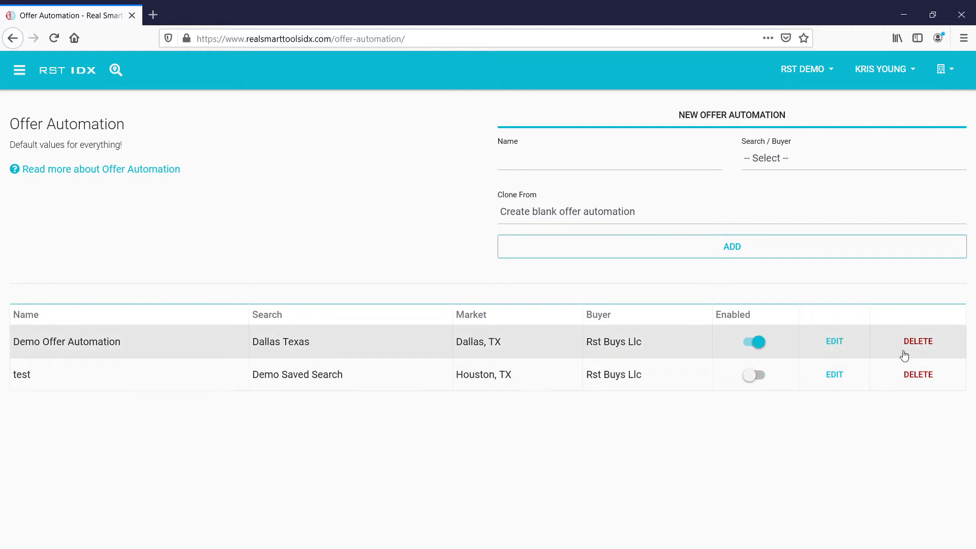
pyautogui.click(835, 347)
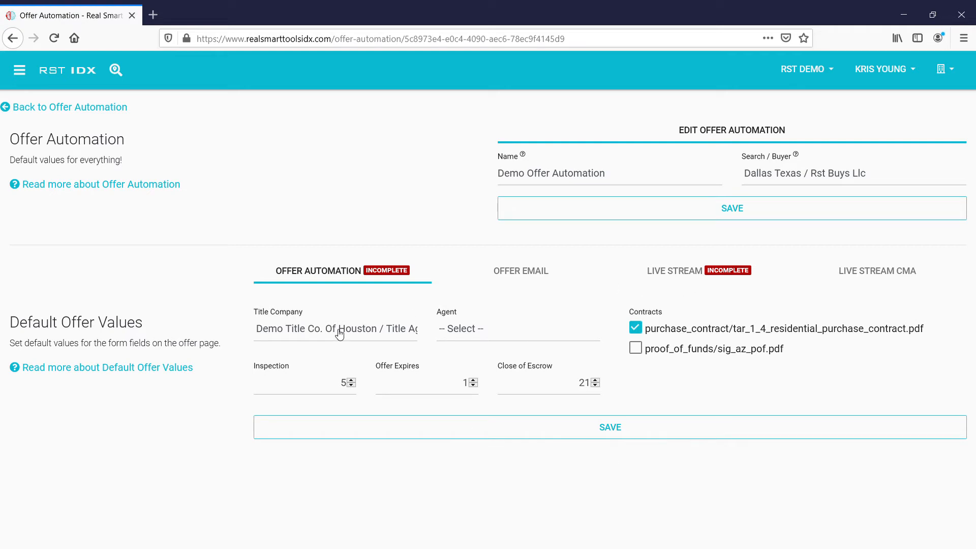
pyautogui.click(506, 334)
pyautogui.click(496, 466)
pyautogui.click(643, 352)
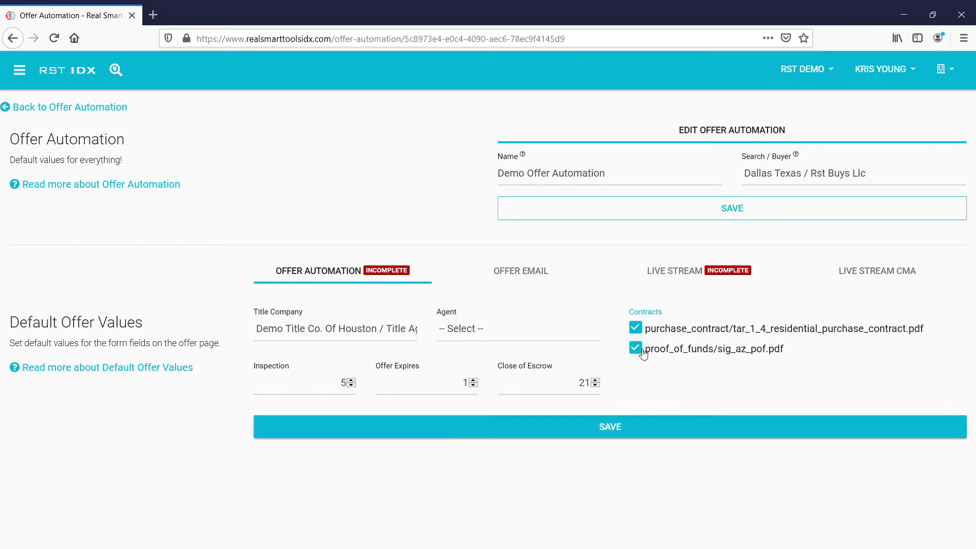
pyautogui.click(636, 349)
# Step: Show the Offer Email defaults and check the Sender and Subject, leaving the subject unchanged
pyautogui.click(535, 273)
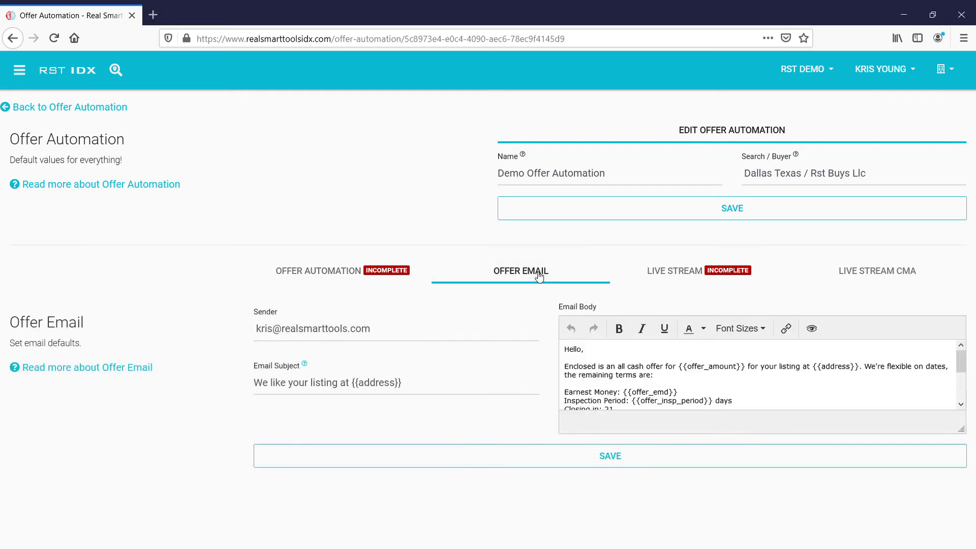
pyautogui.click(416, 339)
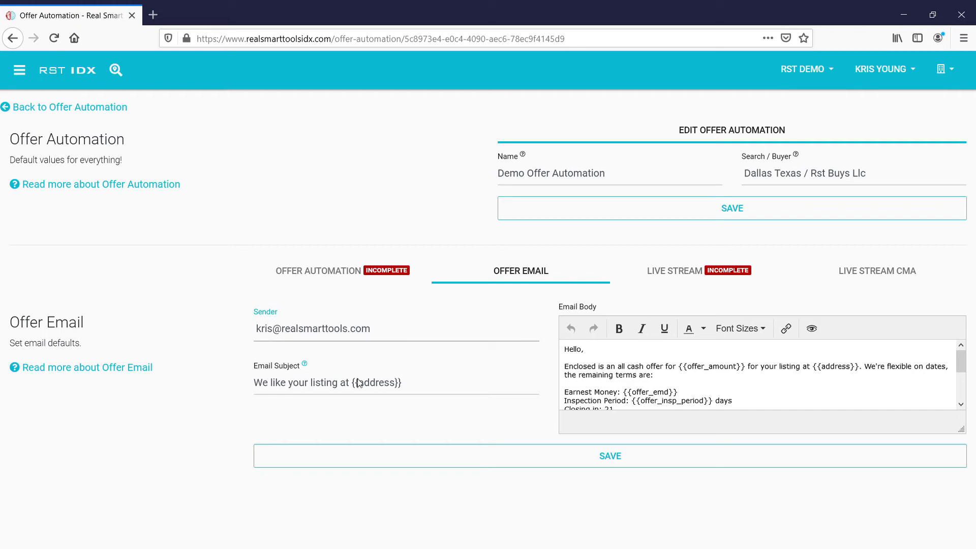
pyautogui.click(328, 304)
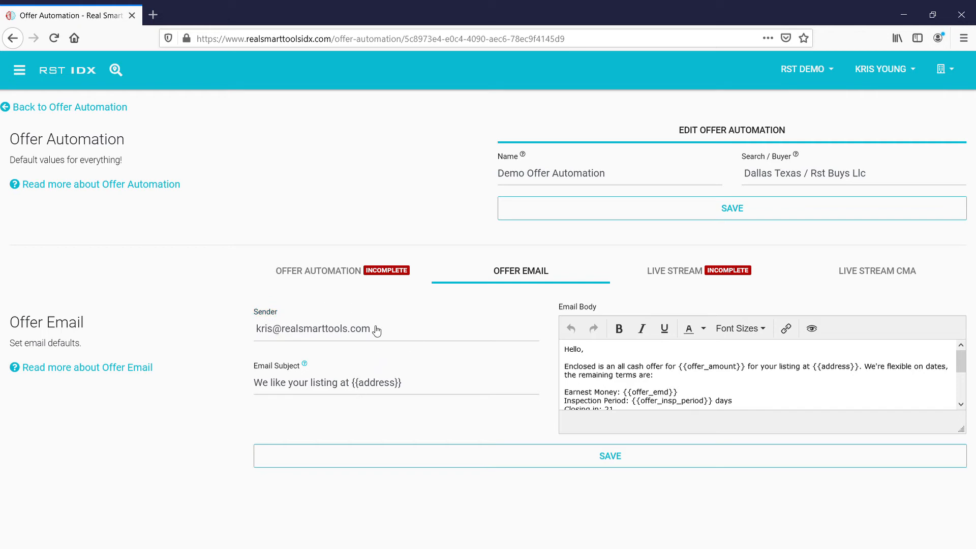
pyautogui.click(414, 393)
pyautogui.write('$')
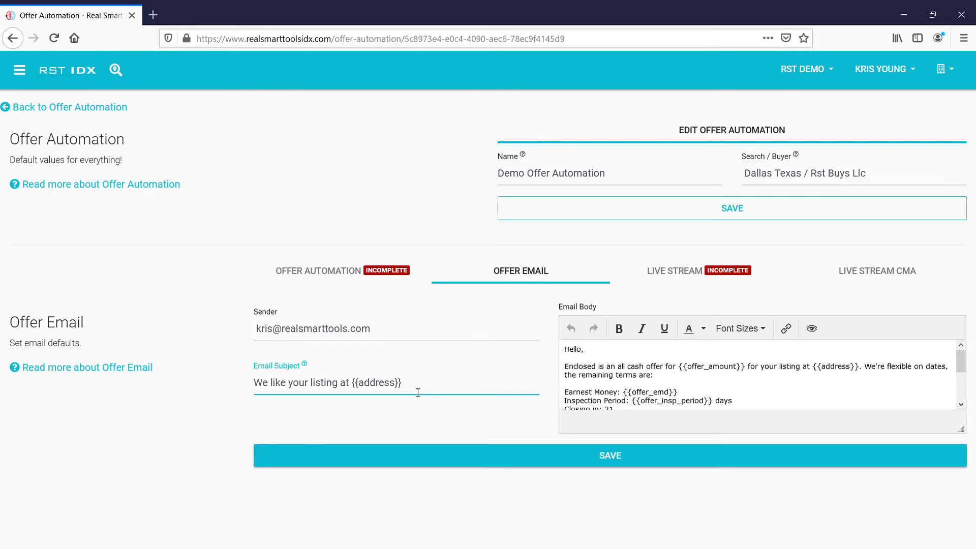
pyautogui.write('$')
pyautogui.press('BackSpace')
# Step: Enlarge the Email Body area to reveal the full cash offer template
pyautogui.scroll(-3, 693, 388)
pyautogui.scroll(3, 693, 388)
pyautogui.moveTo(963, 433); pyautogui.dragTo(966, 516)
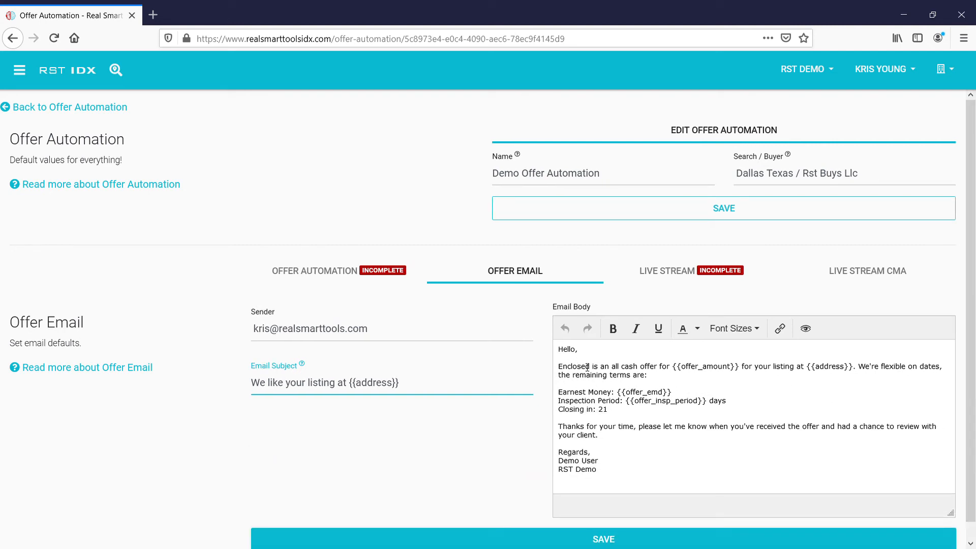
# Step: Try a {{name placeholder after Hello, then restore the greeting to 'Hello,'
pyautogui.click(579, 354)
pyautogui.press('BackSpace')
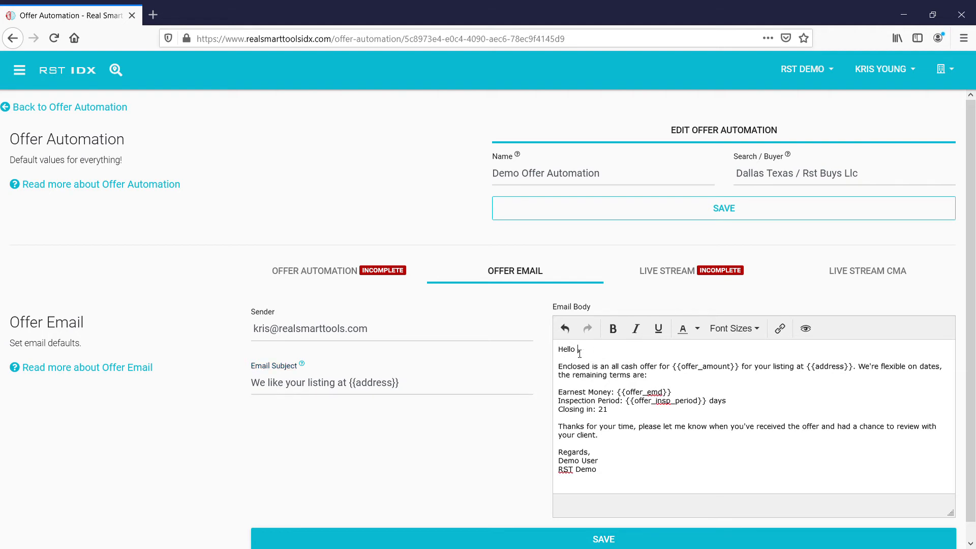
pyautogui.write('{{name')
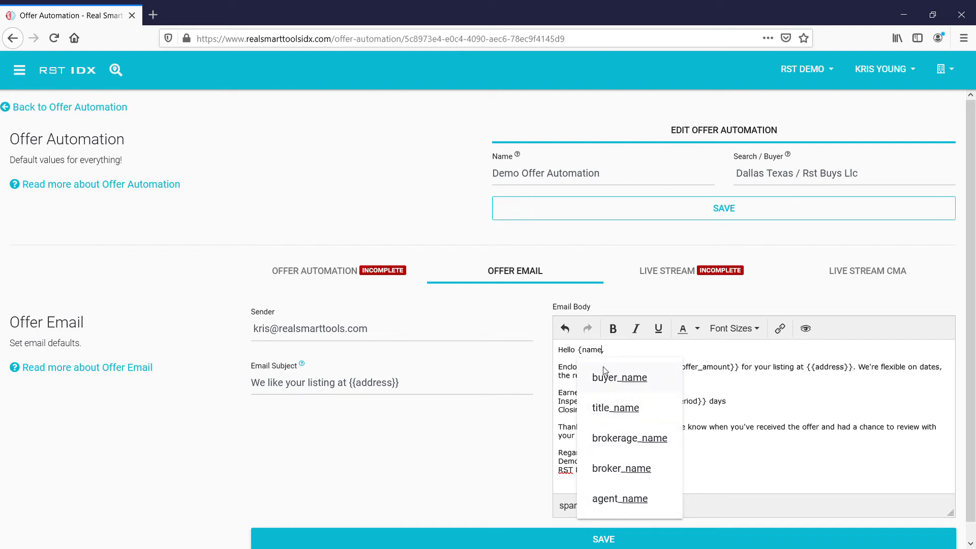
pyautogui.press('BackSpace')
pyautogui.press('BackSpace')
pyautogui.press('BackSpace')
pyautogui.press('BackSpace')
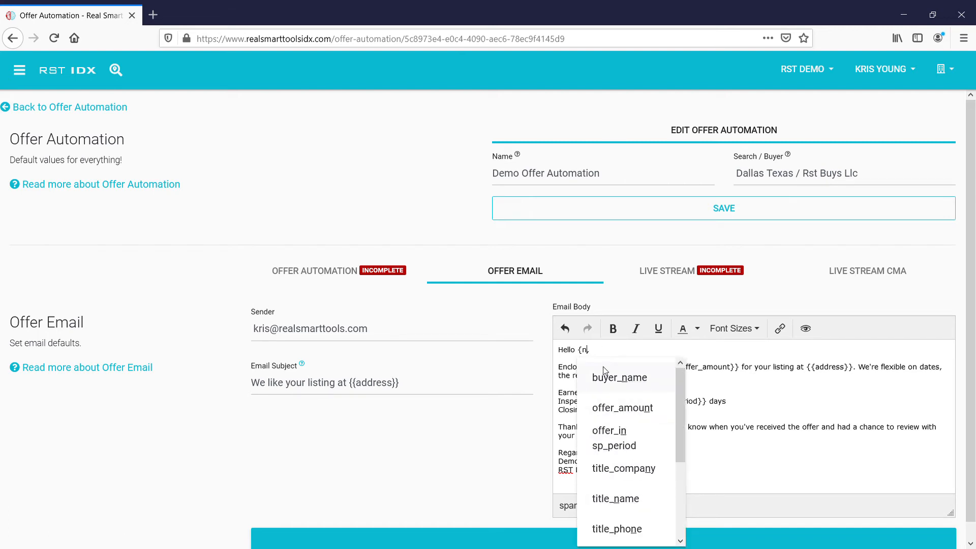
pyautogui.scroll(-3, 626, 446)
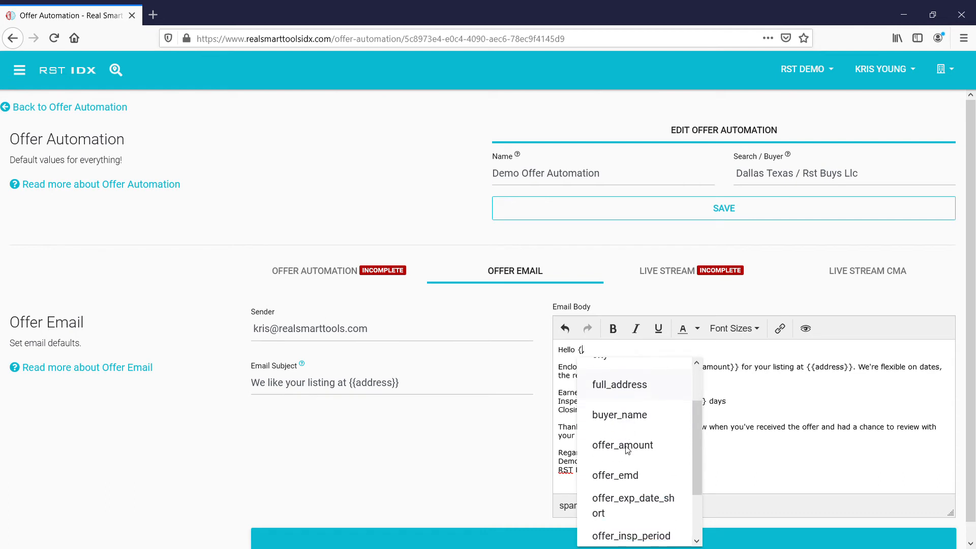
pyautogui.scroll(3, 626, 446)
pyautogui.press('BackSpace')
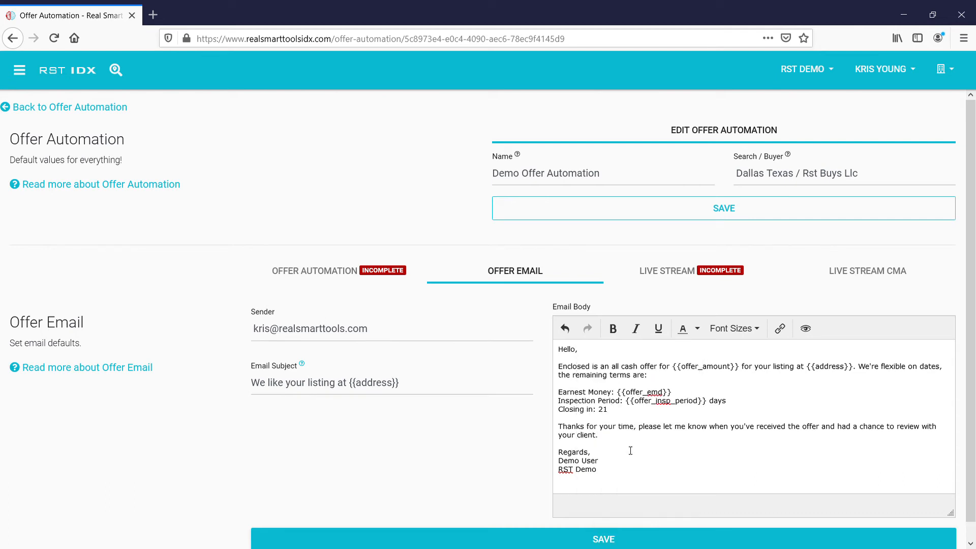
pyautogui.write('{')
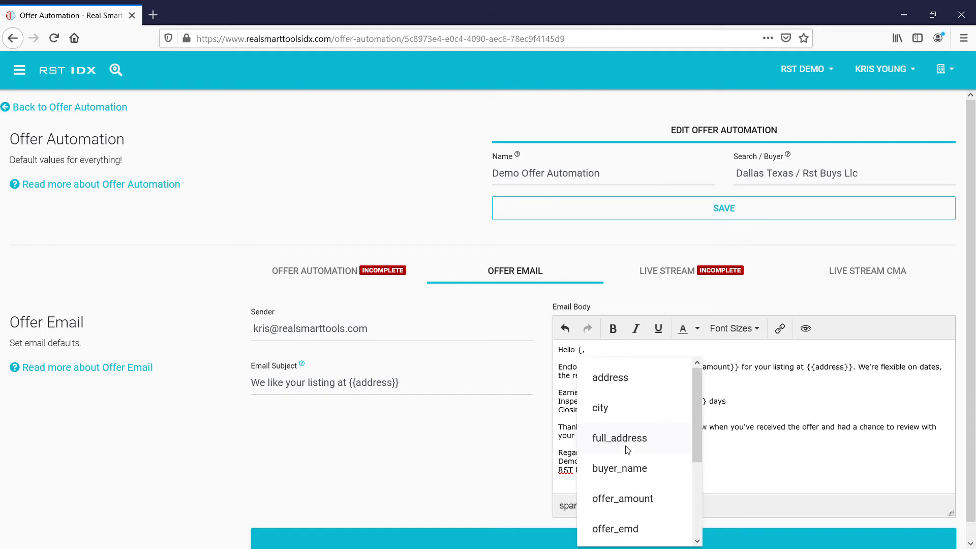
pyautogui.scroll(-4, 627, 450)
pyautogui.scroll(4, 627, 450)
pyautogui.press('Escape')
pyautogui.press('BackSpace')
pyautogui.press('BackSpace')
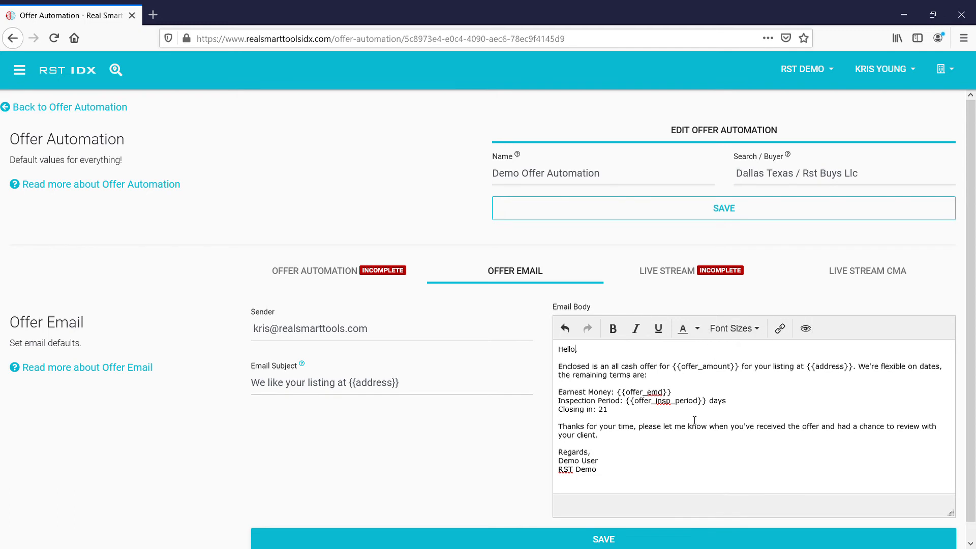
# Step: Show the Live Stream defaults: Live Stream calculator, rehab 20, threshold 10%
pyautogui.scroll(-1, 695, 420)
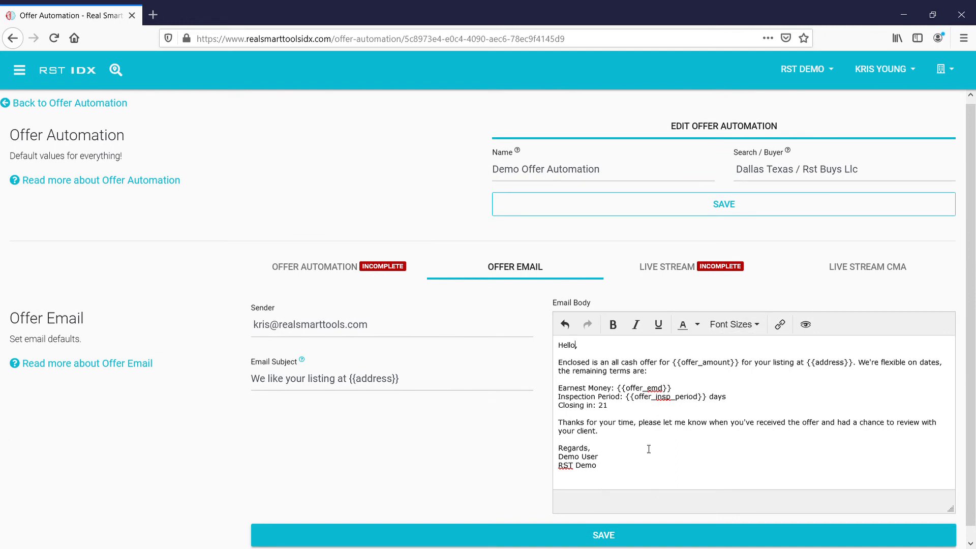
pyautogui.scroll(1, 648, 449)
pyautogui.scroll(-1, 466, 468)
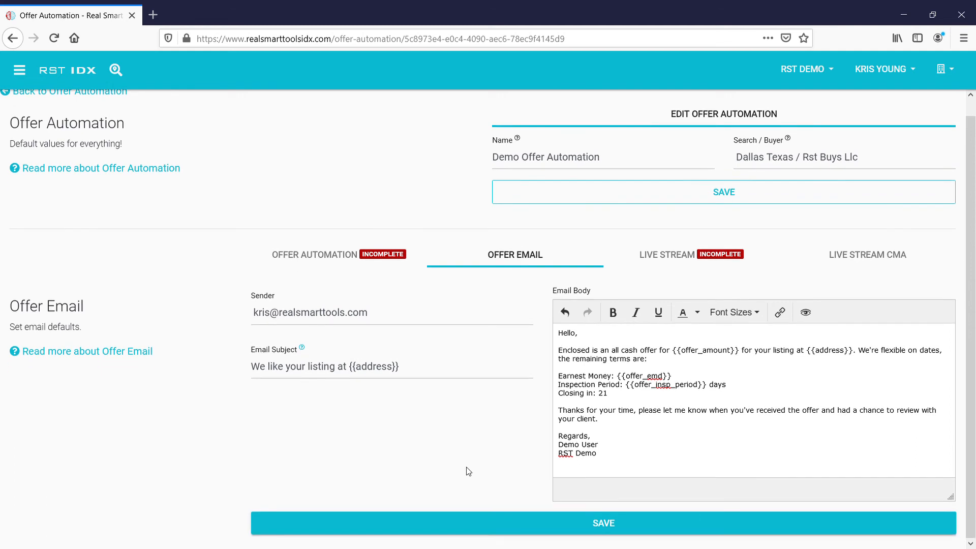
pyautogui.scroll(1, 466, 468)
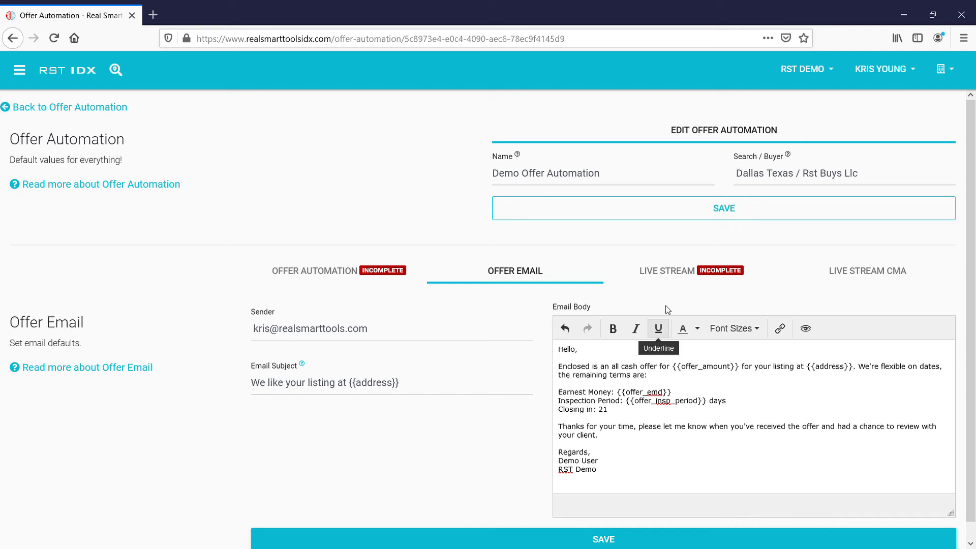
pyautogui.click(678, 275)
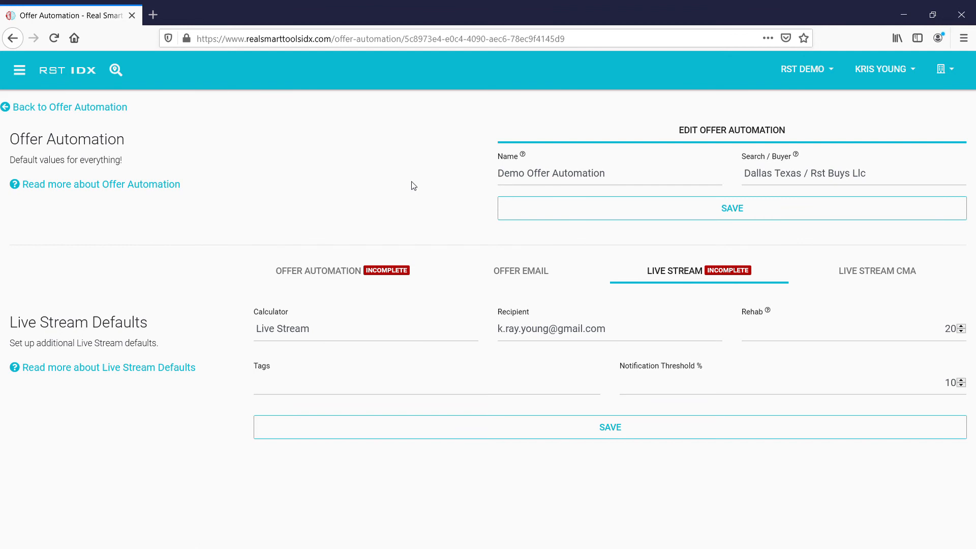
# Step: Save the Live Stream defaults, glance at the CMA and offer tabs, and return to the automations list
pyautogui.click(704, 422)
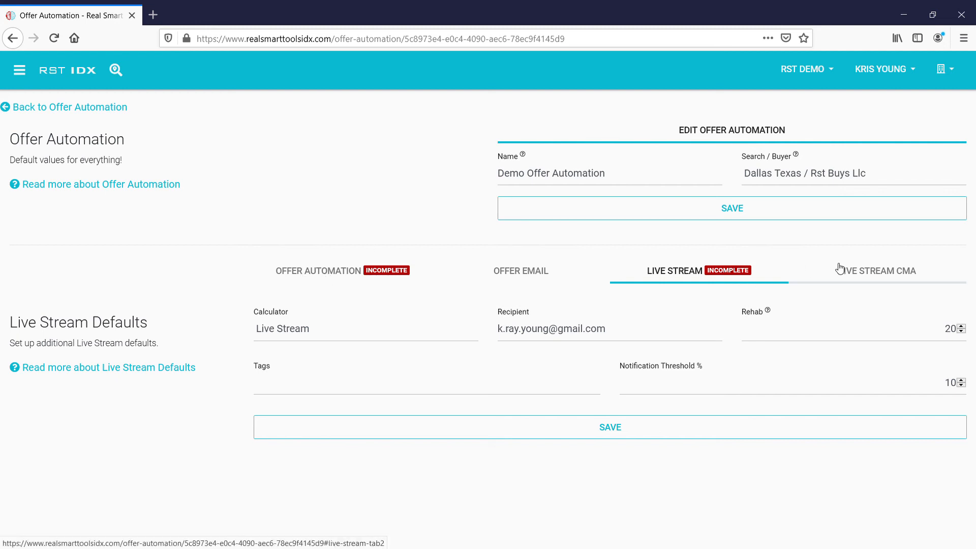
pyautogui.click(854, 270)
pyautogui.click(664, 274)
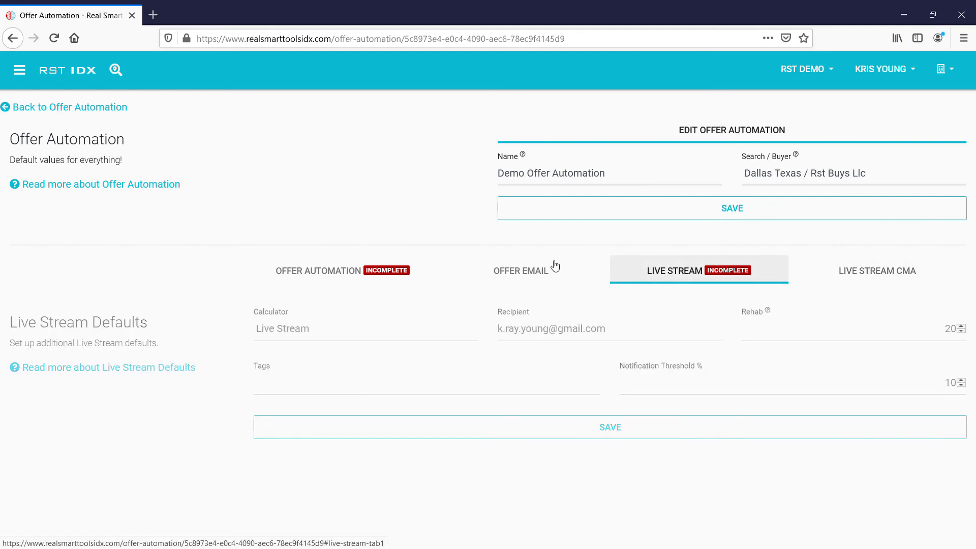
pyautogui.click(333, 274)
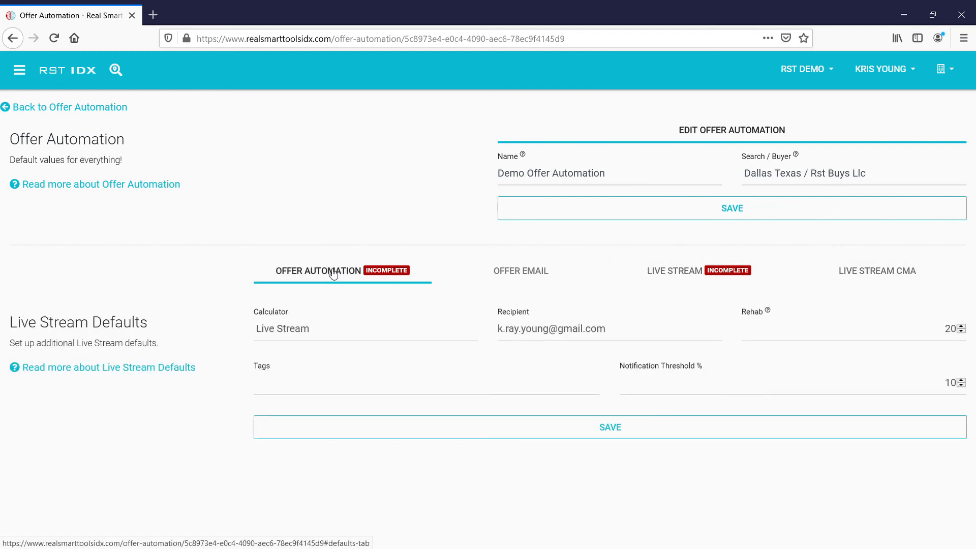
pyautogui.click(68, 109)
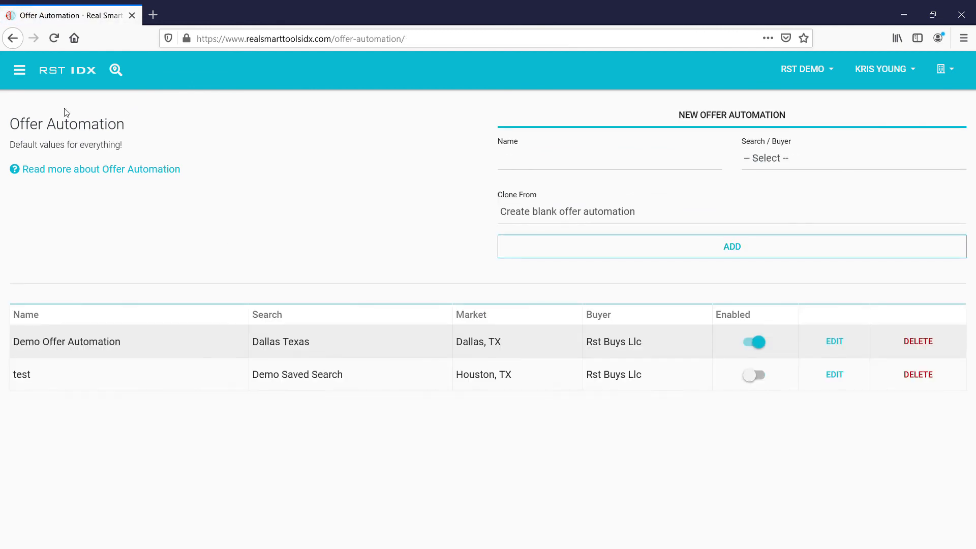
pyautogui.click(68, 71)
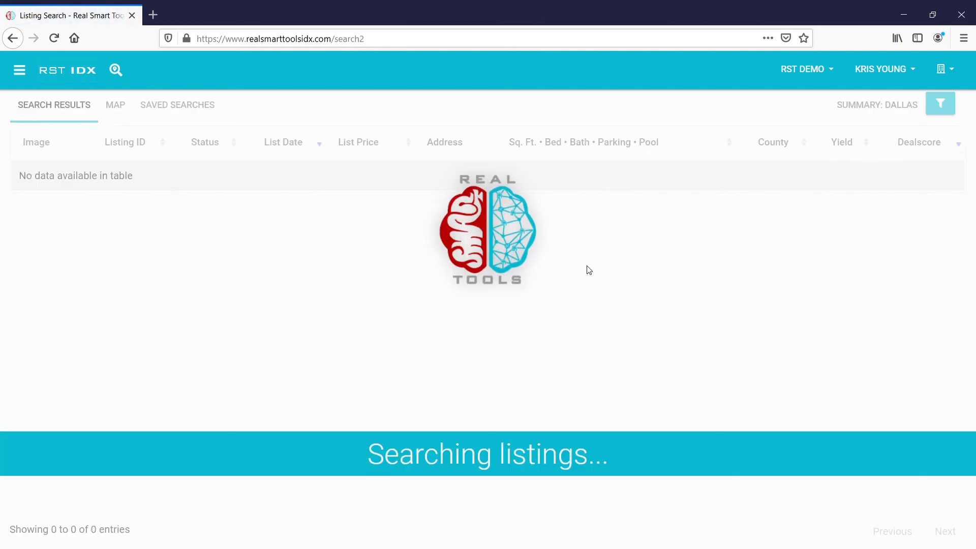
pyautogui.doubleClick(627, 195)
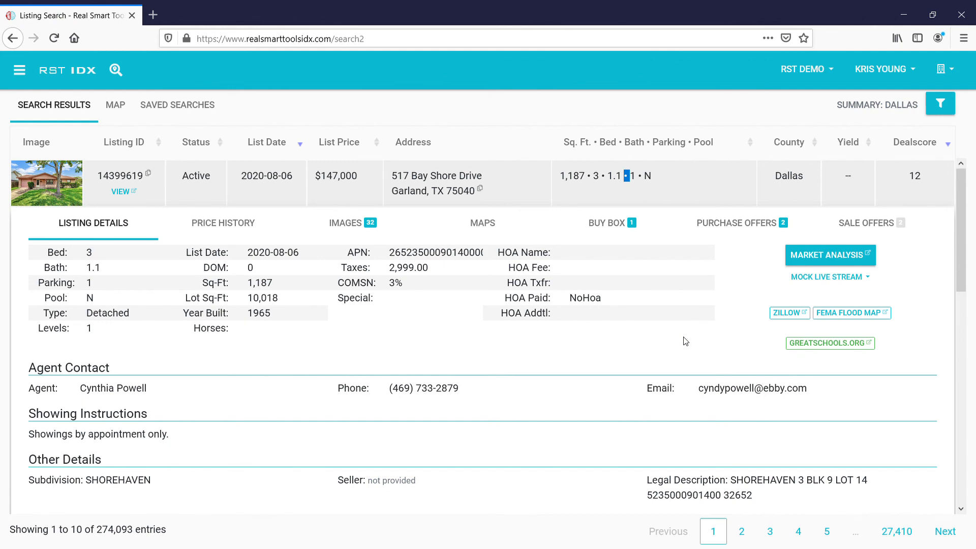
pyautogui.click(628, 223)
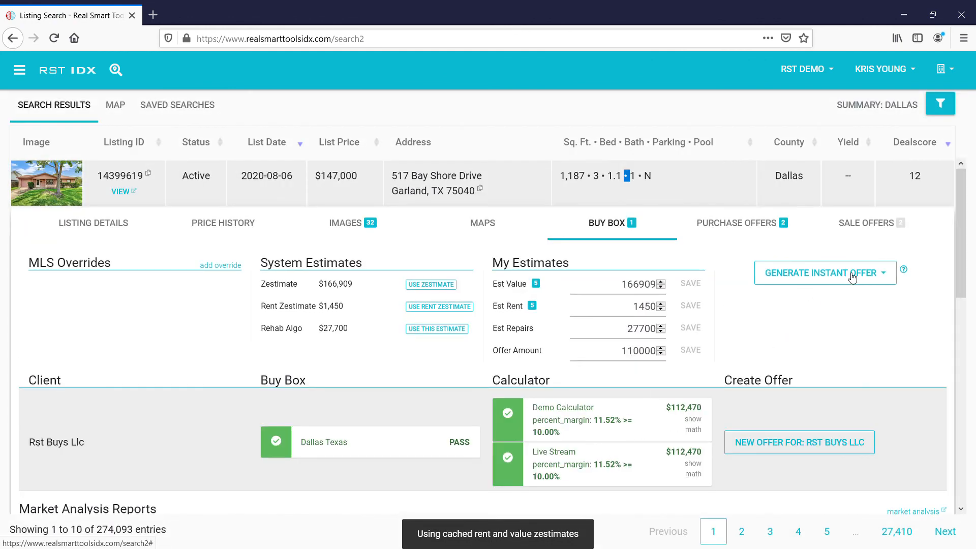
pyautogui.click(852, 277)
pyautogui.click(842, 355)
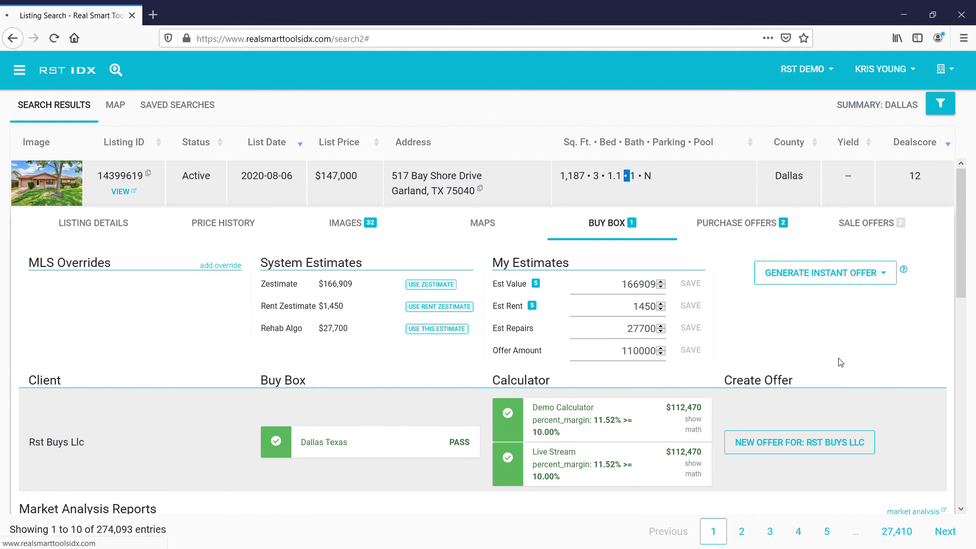